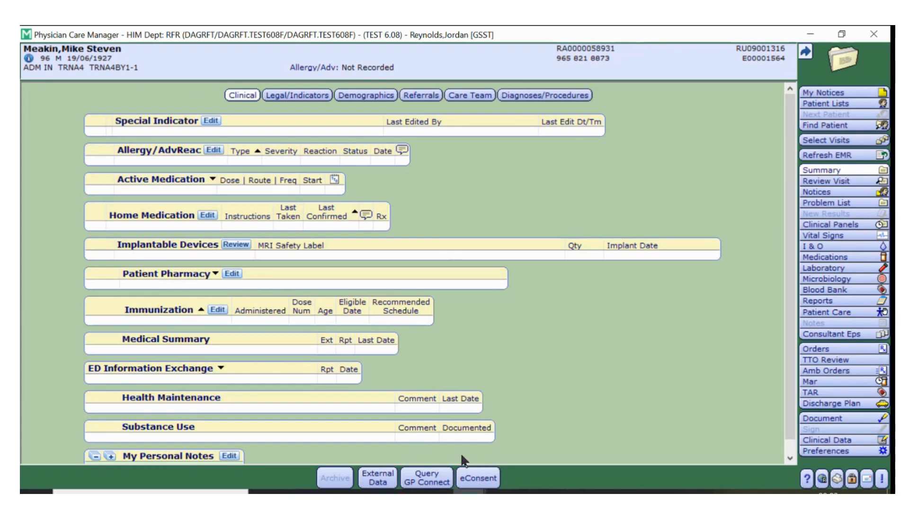
Query the patient's record from GP Connect and dismiss the record transfer message
click(436, 478)
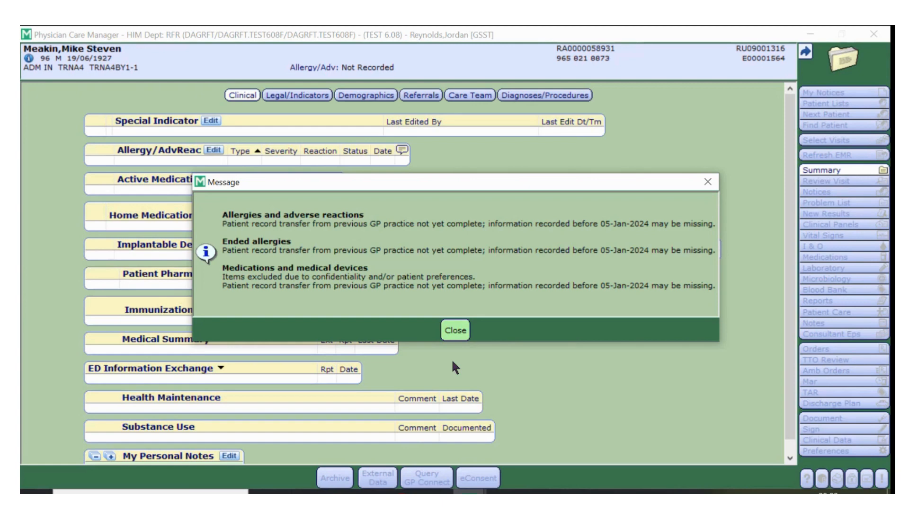
click(455, 332)
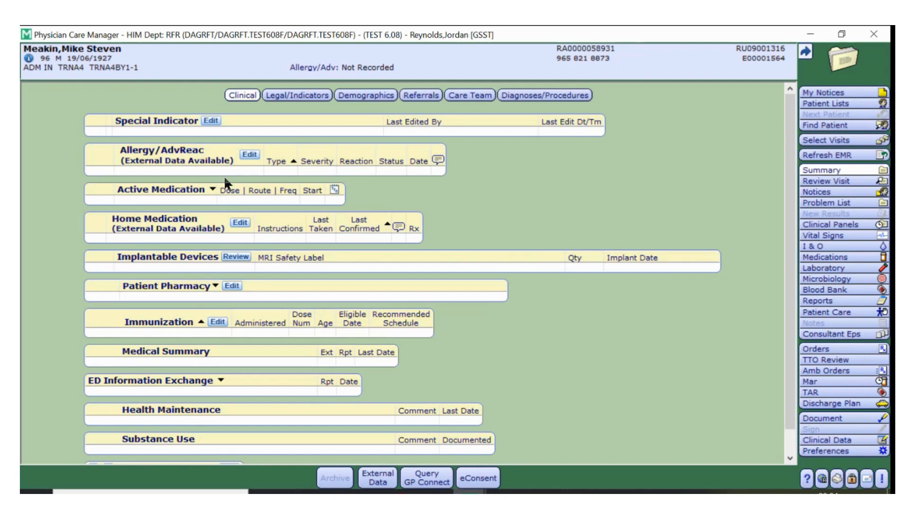
click(250, 156)
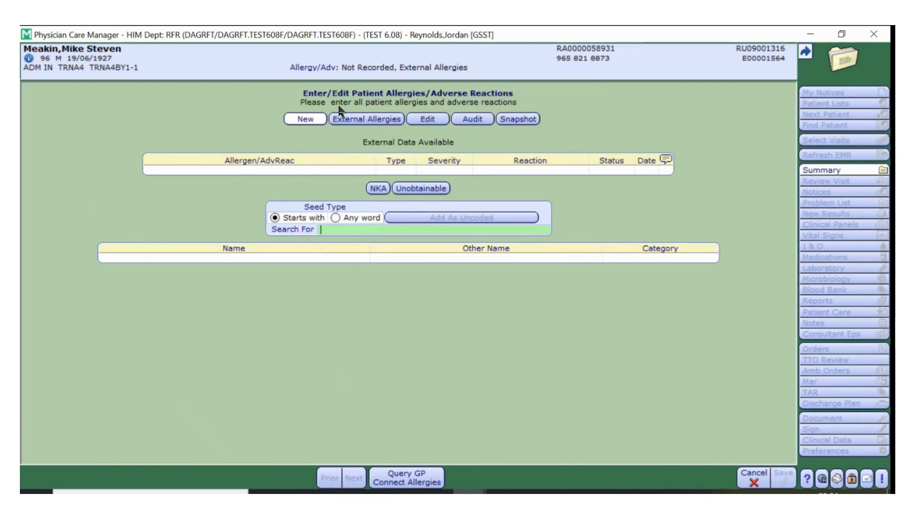
click(358, 124)
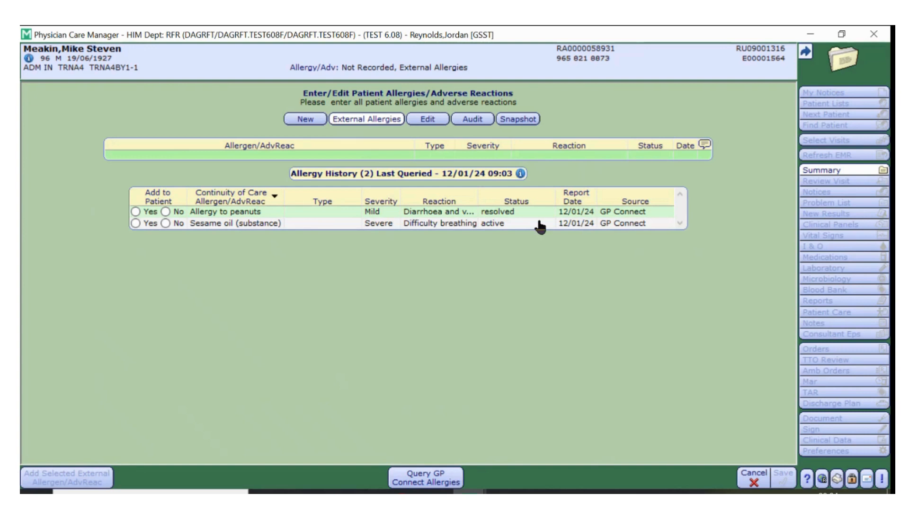
click(754, 474)
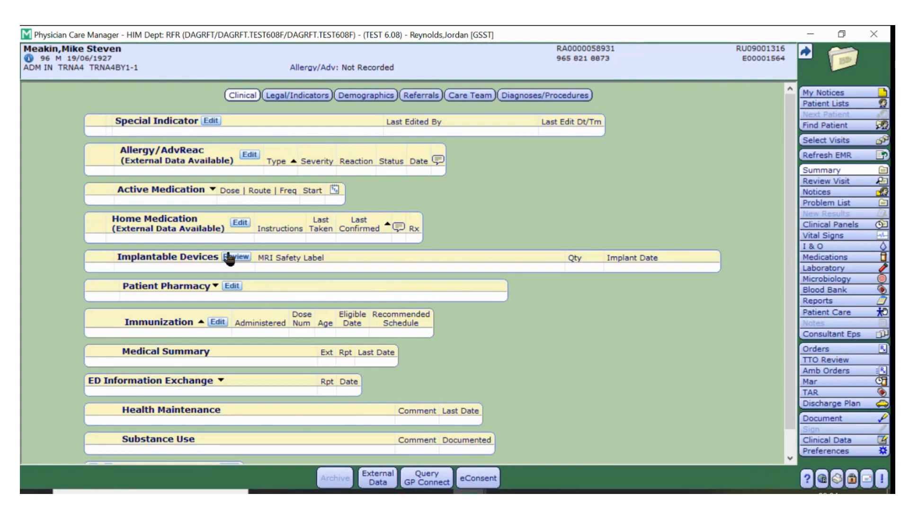
View the home medications editor with five GP Connect repeat medications, comparing the other patient's window
click(241, 223)
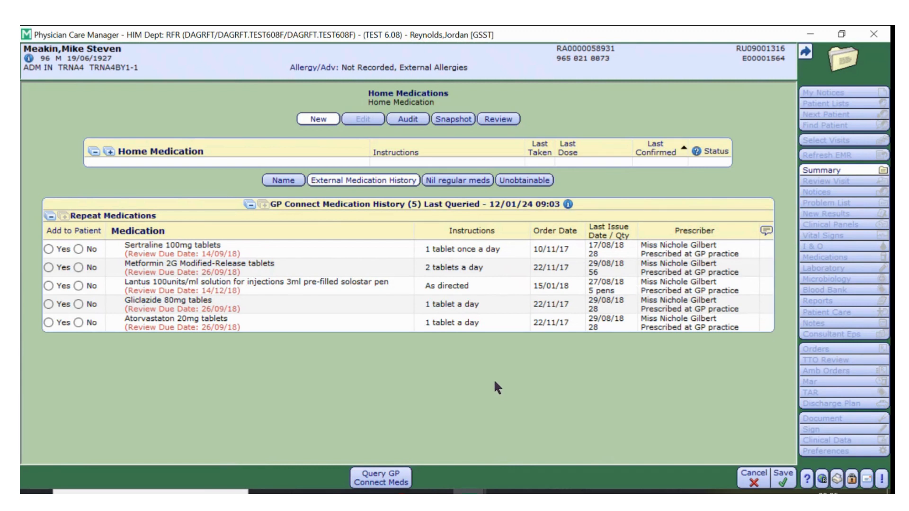
mouse_move(469, 501)
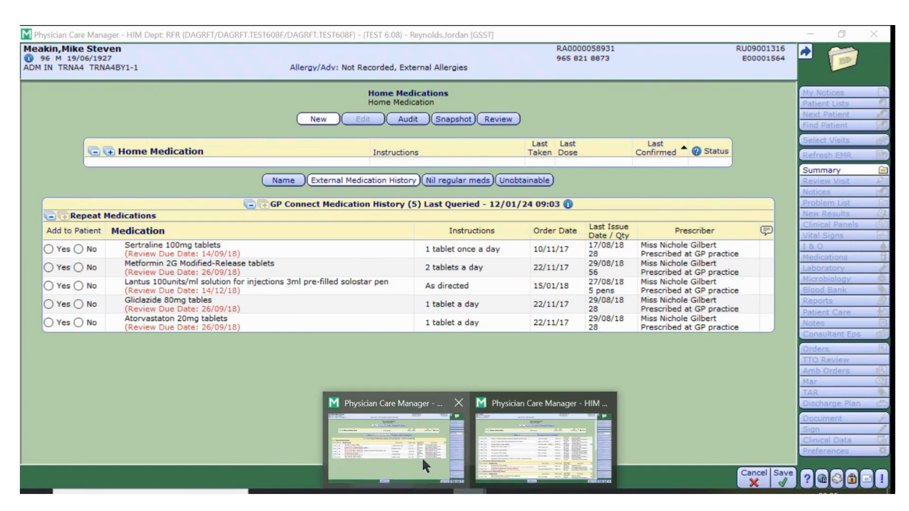
click(538, 454)
scroll(329, 234, up, 5)
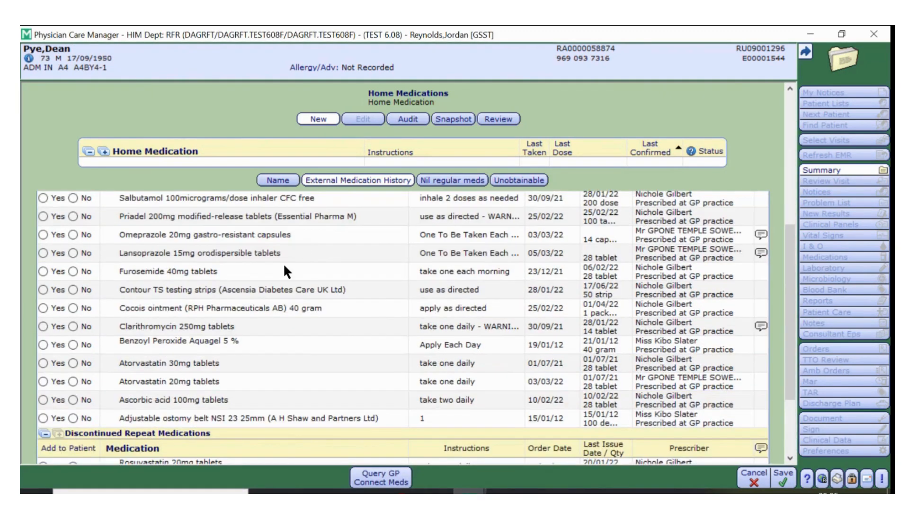
scroll(283, 264, up, 5)
scroll(283, 263, up, 5)
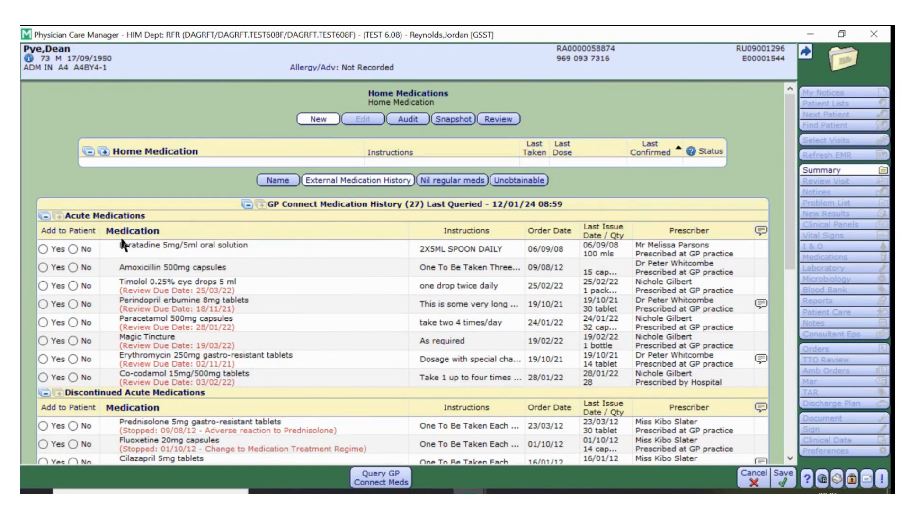
scroll(117, 255, down, 2)
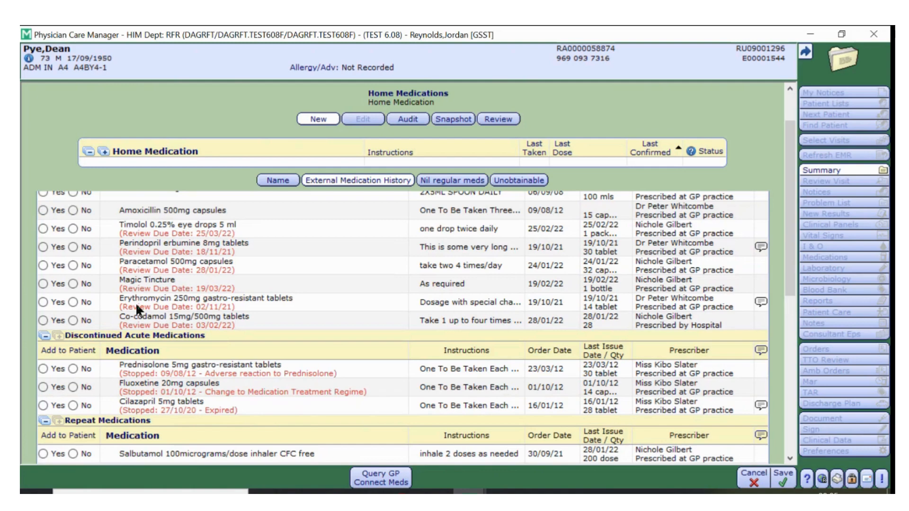
scroll(142, 312, down, 3)
scroll(142, 307, down, 1)
scroll(148, 299, down, 3)
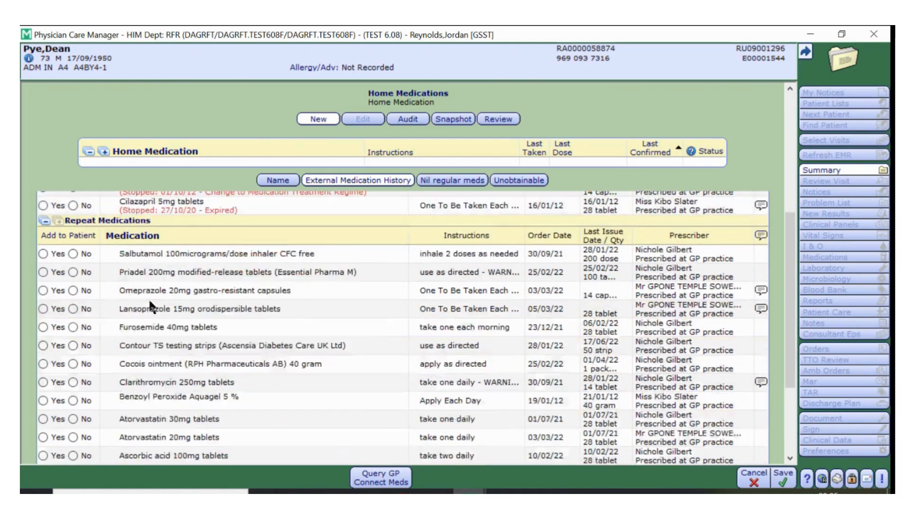
scroll(154, 326, down, 3)
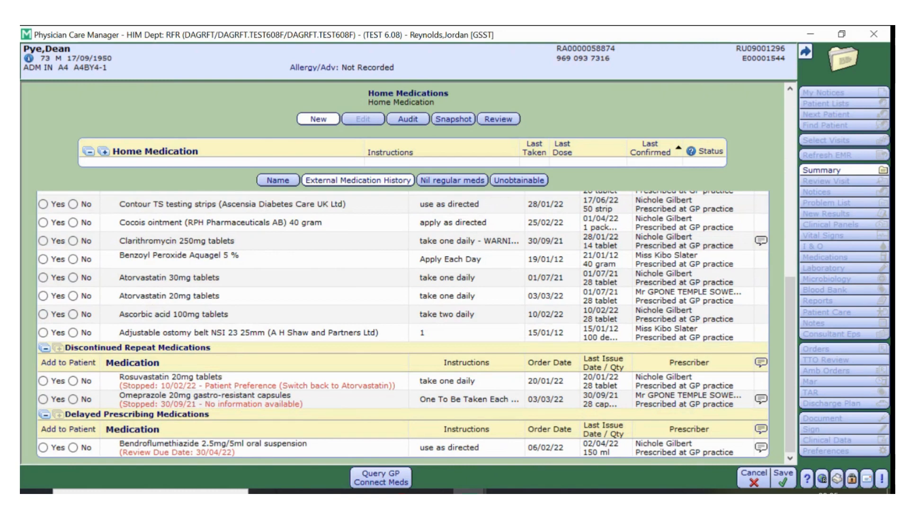
click(469, 493)
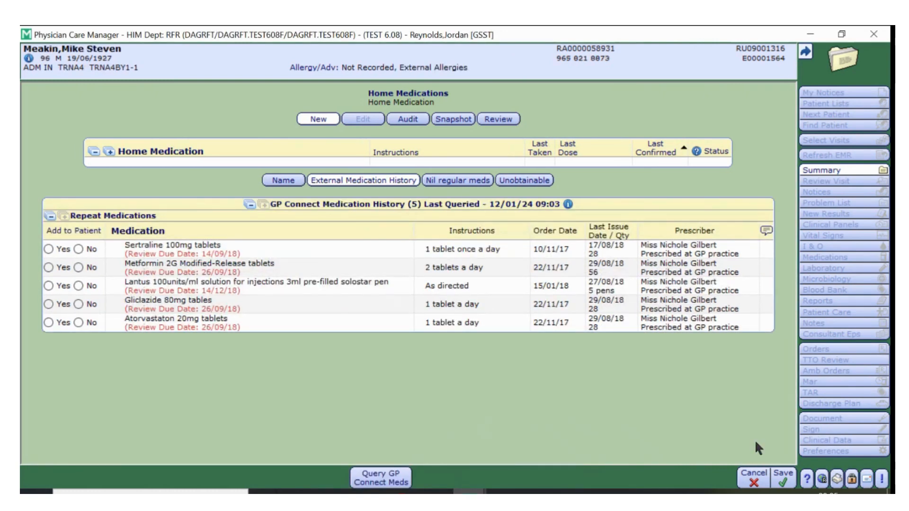
Cancel home medications, then in the allergy editor choose Yes to add the GP Connect sesame oil allergy
click(754, 483)
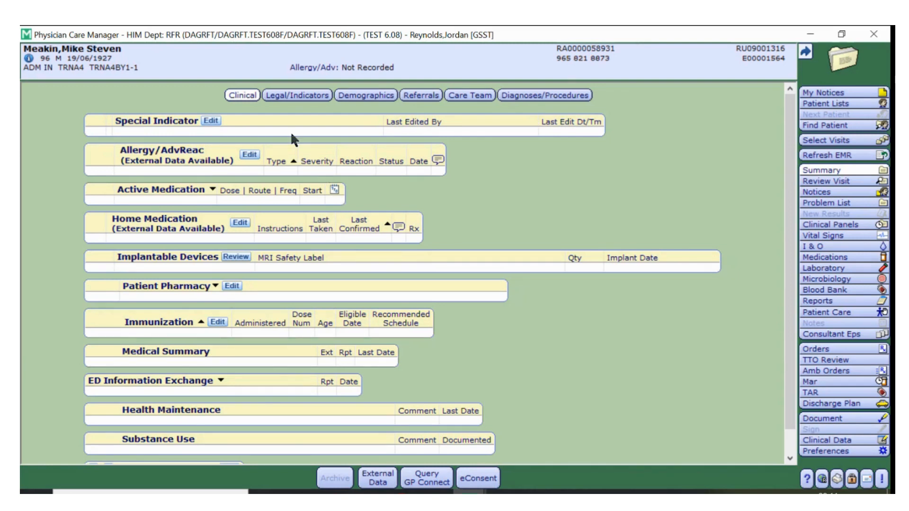
click(249, 154)
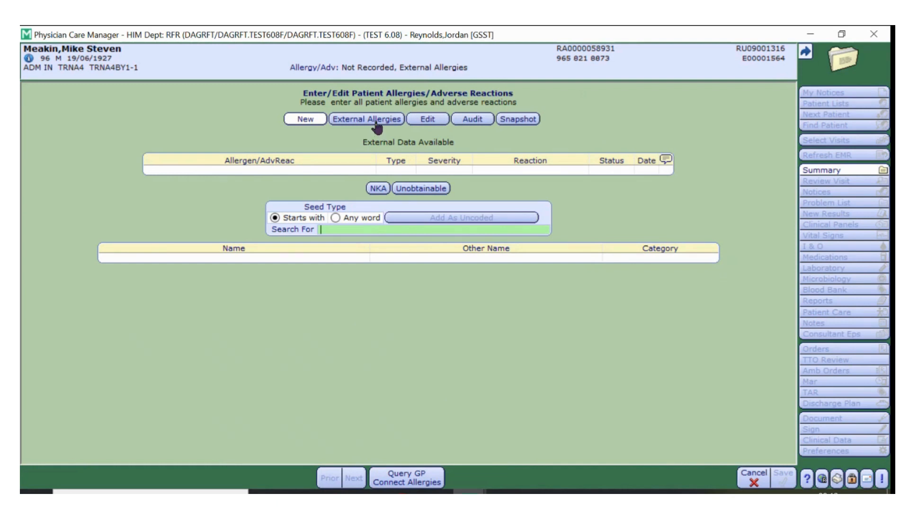
click(375, 125)
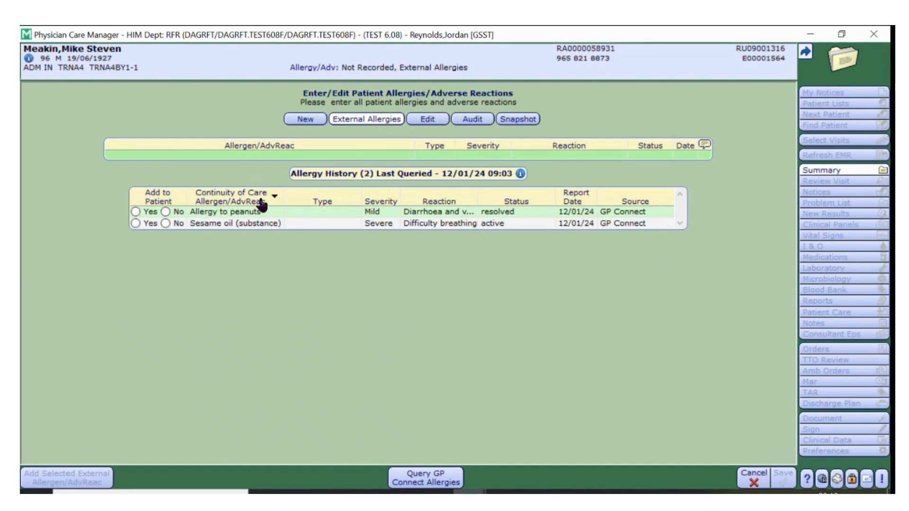
click(135, 224)
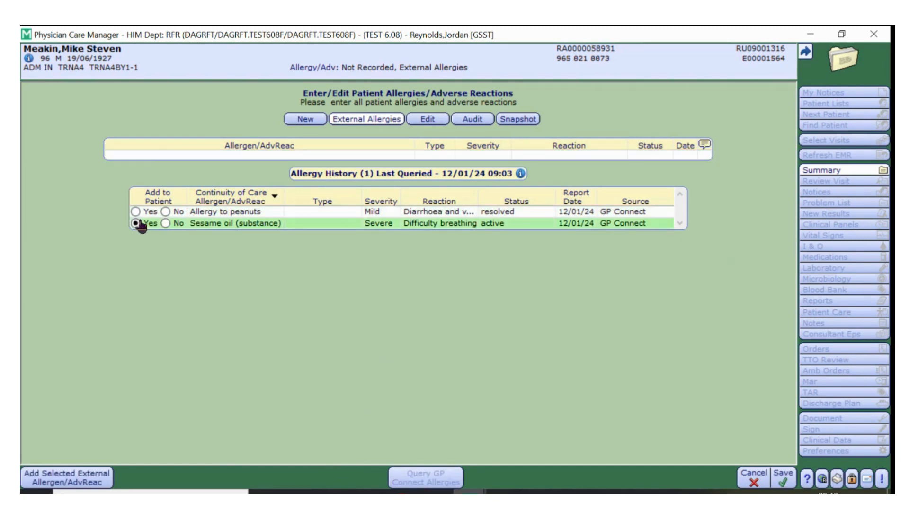
Trim the allergen search so sesame oil matches and add it as the patient's allergen
click(83, 483)
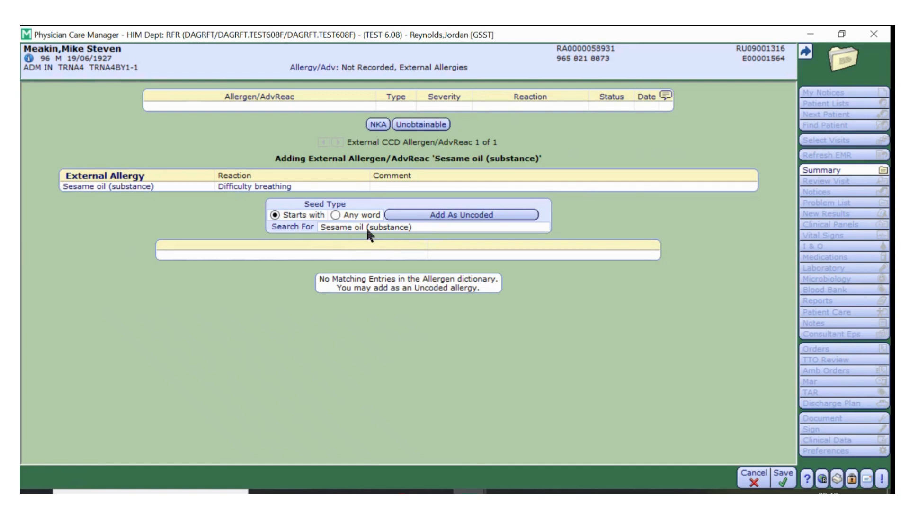
click(406, 229)
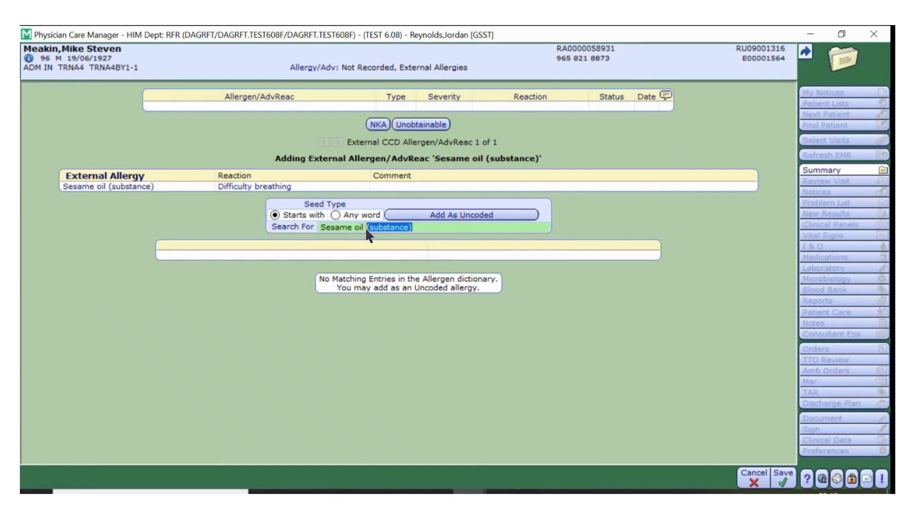
key(BackSpace)
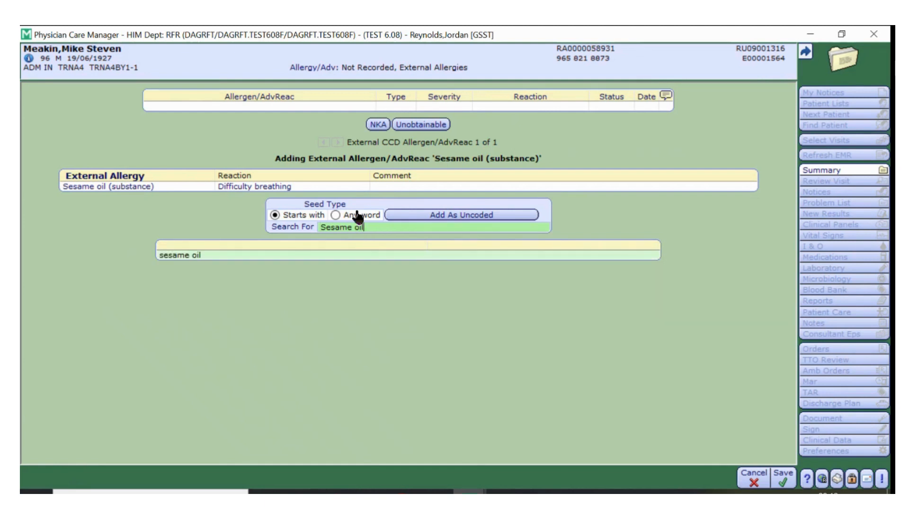
click(187, 257)
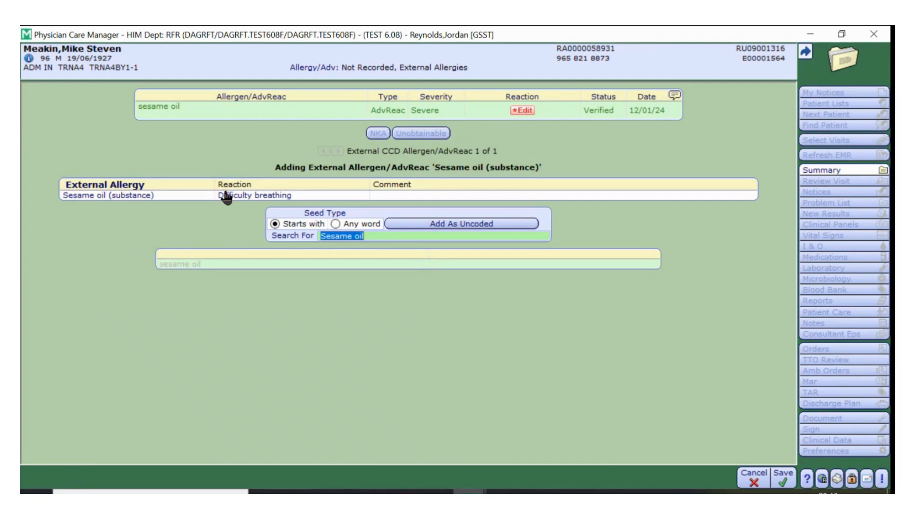
Set the sesame oil allergy's reaction to Allergy:Breathing Difficulty
click(527, 111)
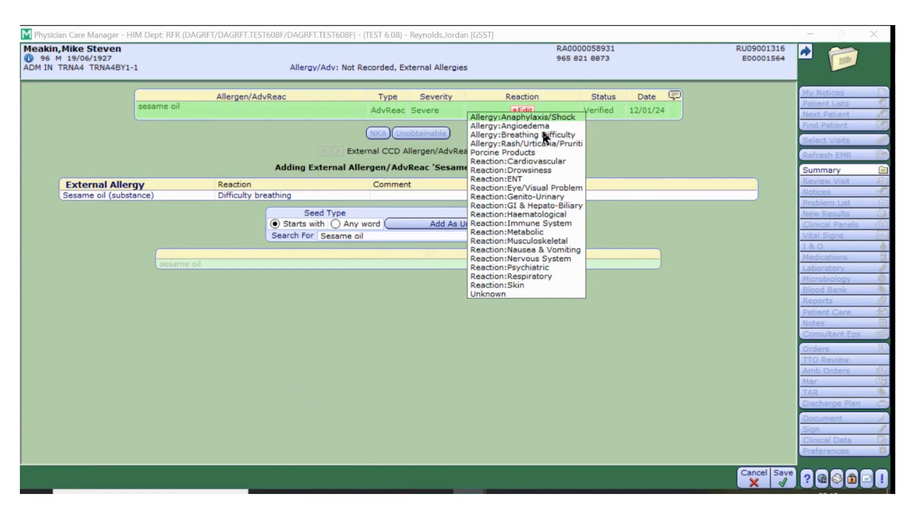
click(543, 135)
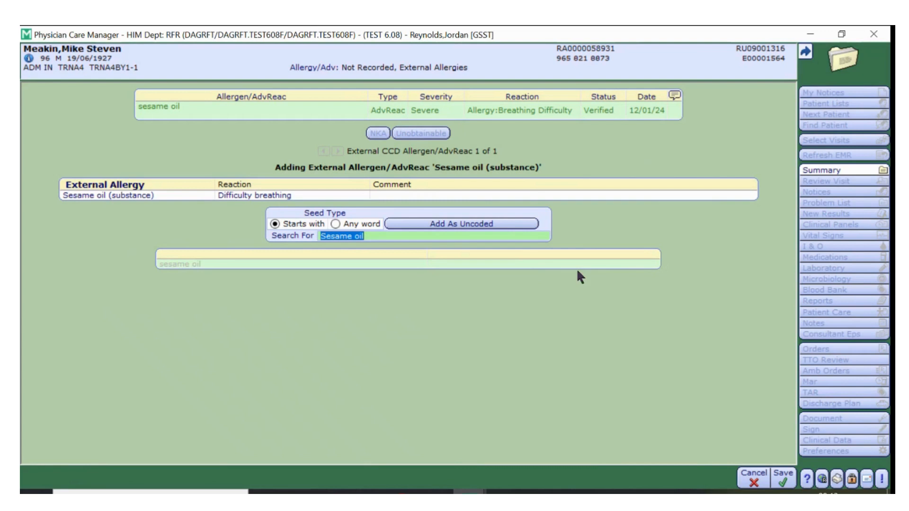
Save the sesame oil allergy, mark the peanut allergy as No, and confirm the external allergy edits
click(784, 478)
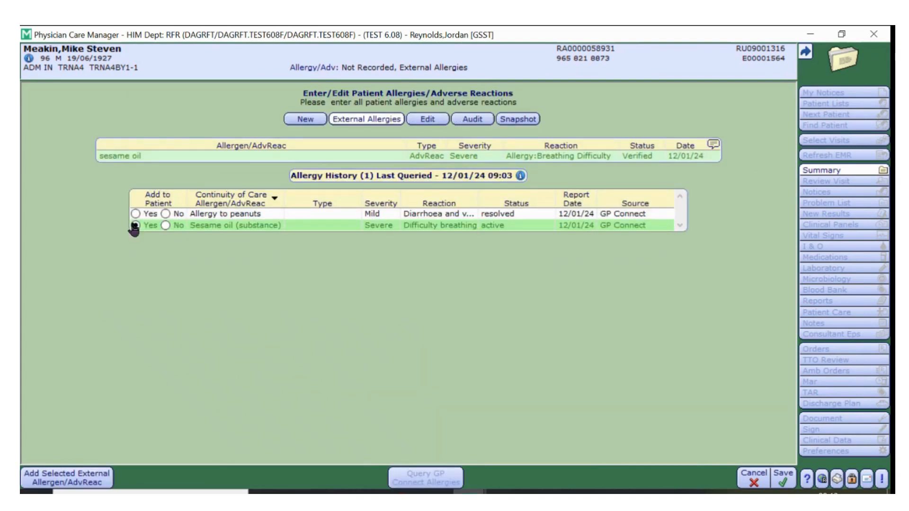
click(165, 214)
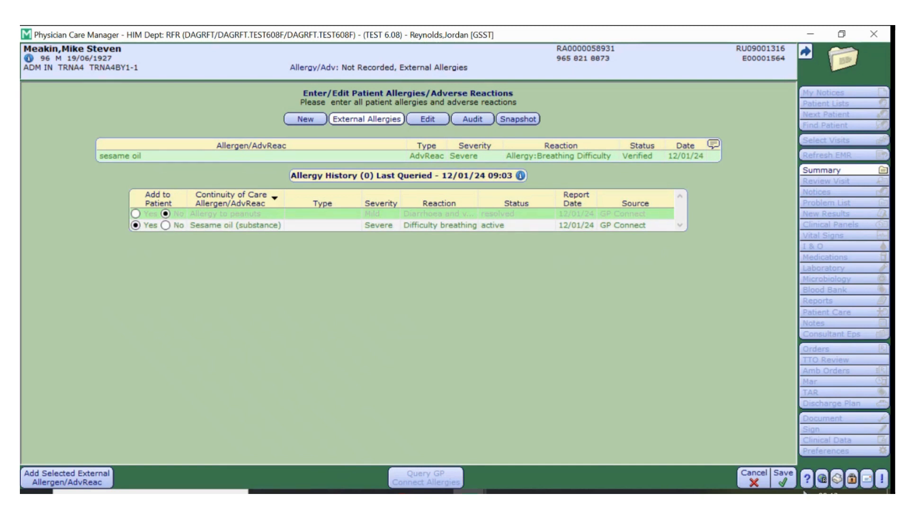
click(791, 484)
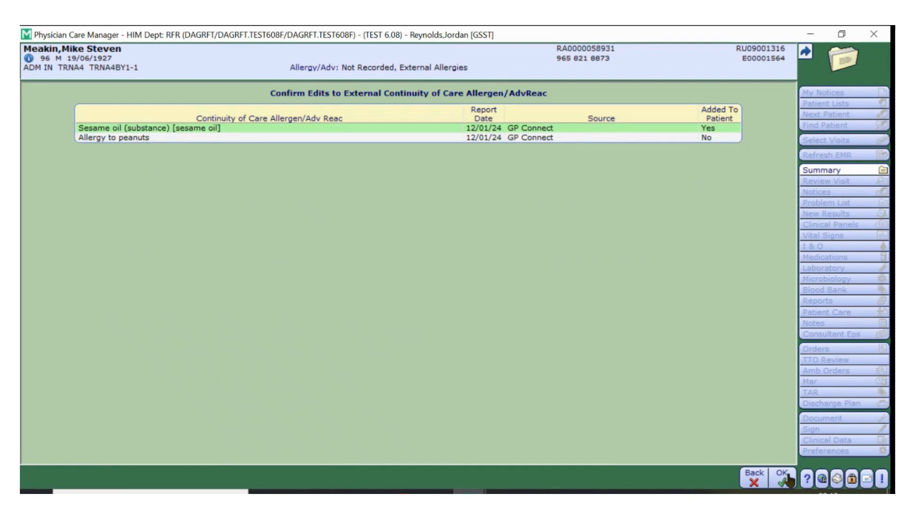
click(787, 480)
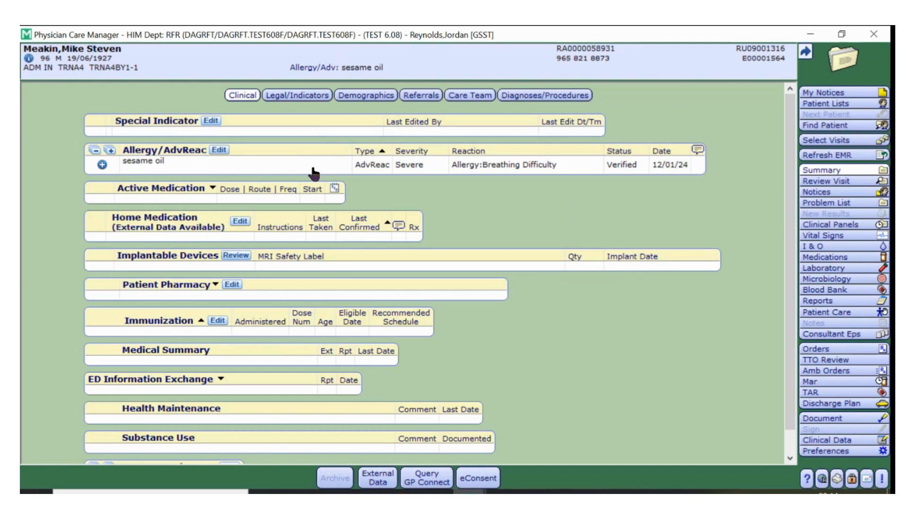
Start adding GP Connect Sertraline 100mg tablets as a home medication and expand the 100 MG tablet dose options
click(241, 222)
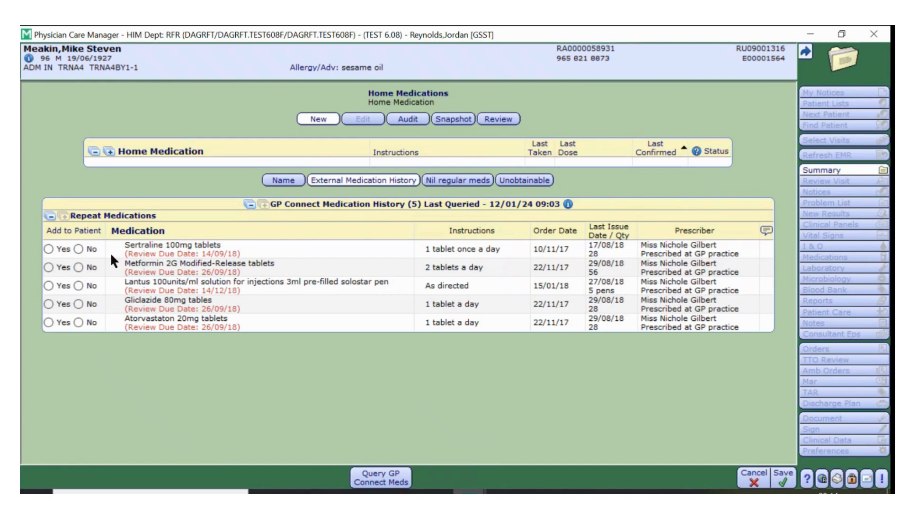
click(48, 248)
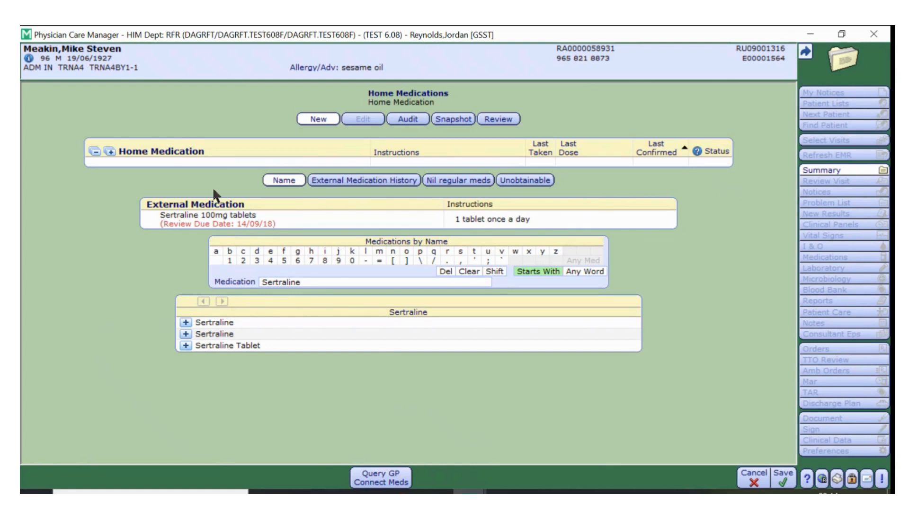
click(186, 346)
click(199, 369)
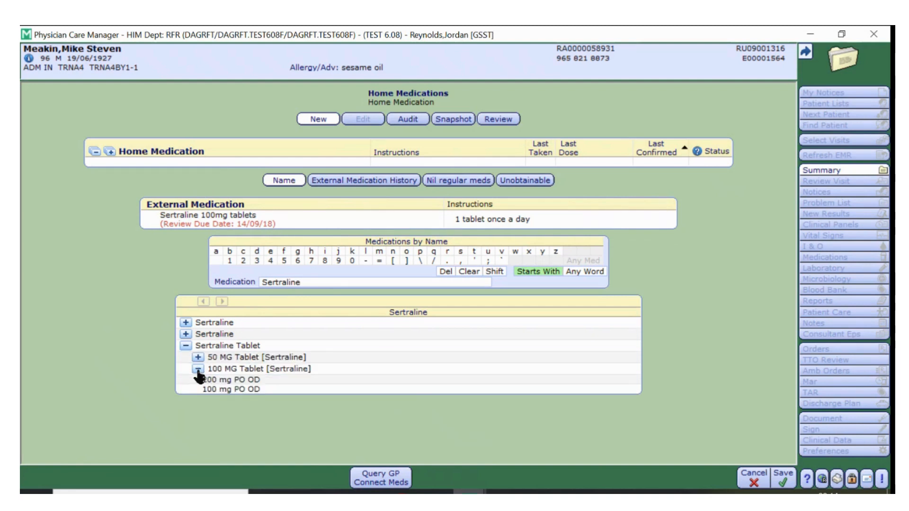
Choose Sertraline 100 mg PO OD with Last Taken Unknown and save the home medication entry
click(215, 390)
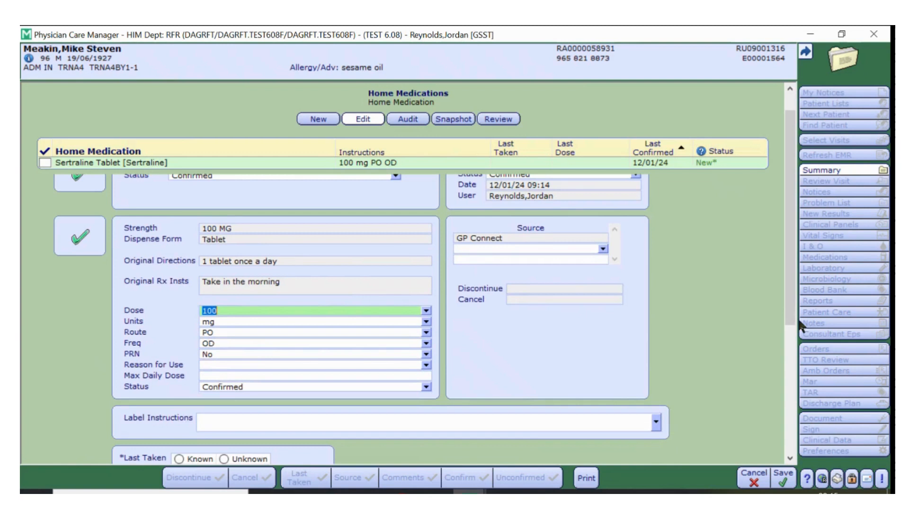
scroll(797, 313, down, 3)
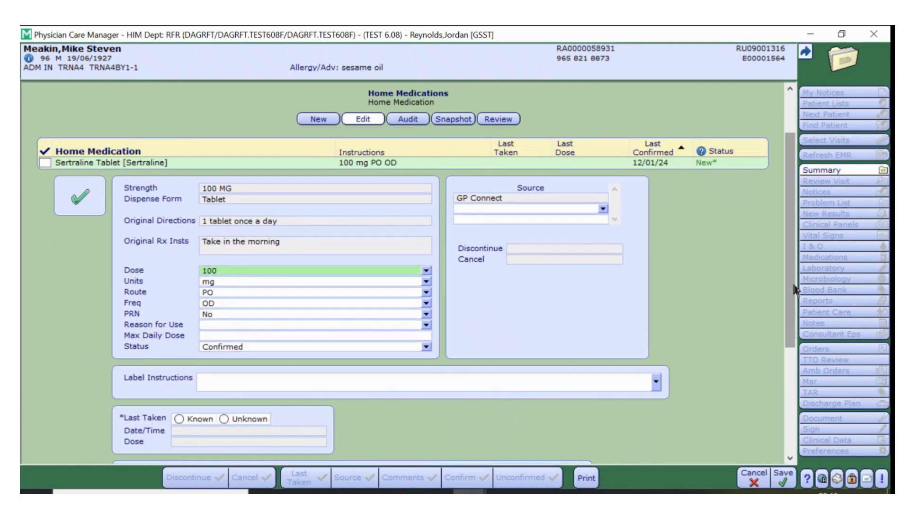
click(224, 419)
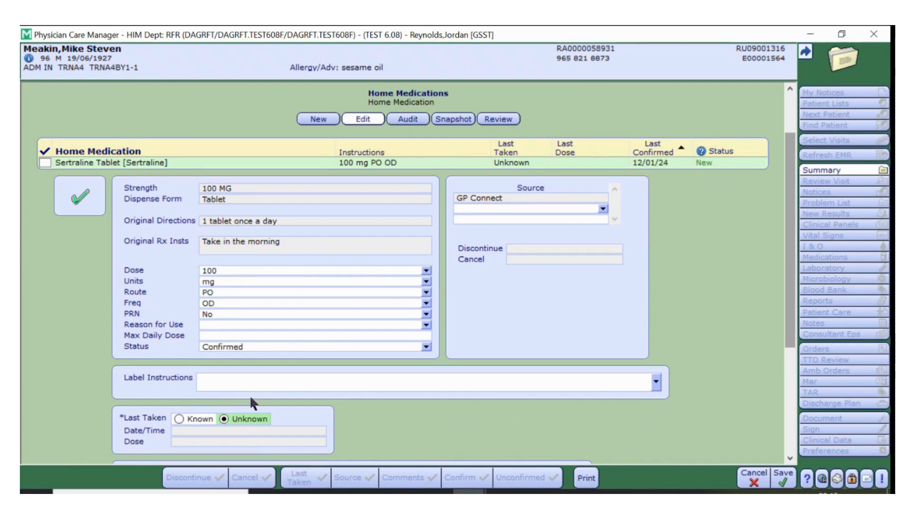
scroll(273, 362, up, 1)
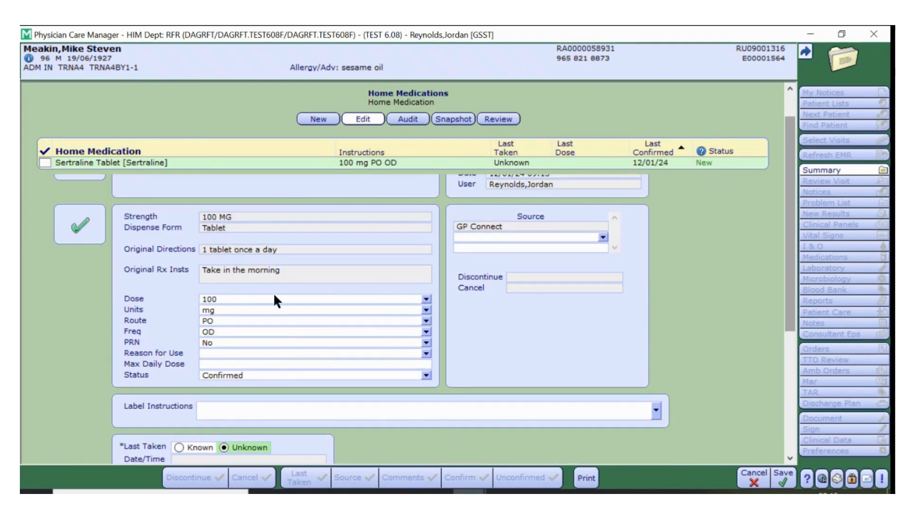
click(321, 120)
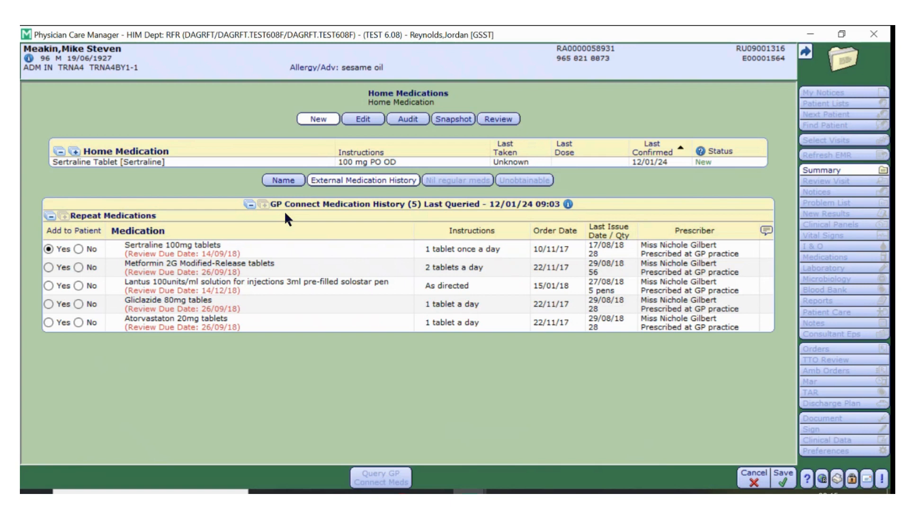
Mark Metformin, Lantus, Gliclazide and Atorvastatin as No, then save and confirm the home medication edits
click(79, 267)
click(78, 286)
click(78, 304)
click(78, 324)
click(781, 479)
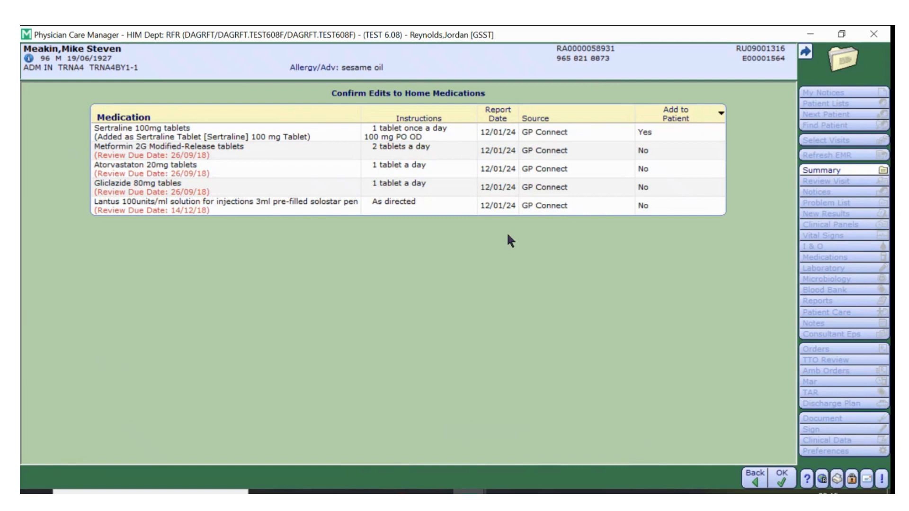
click(783, 481)
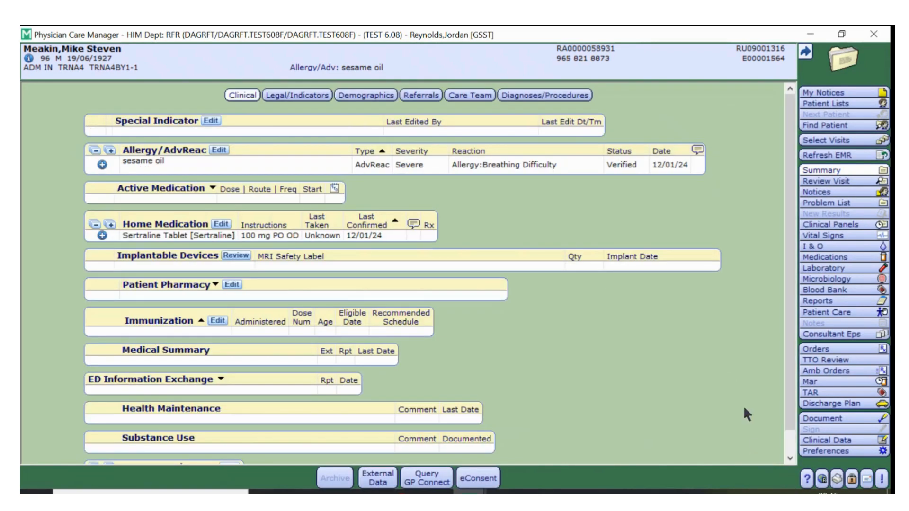